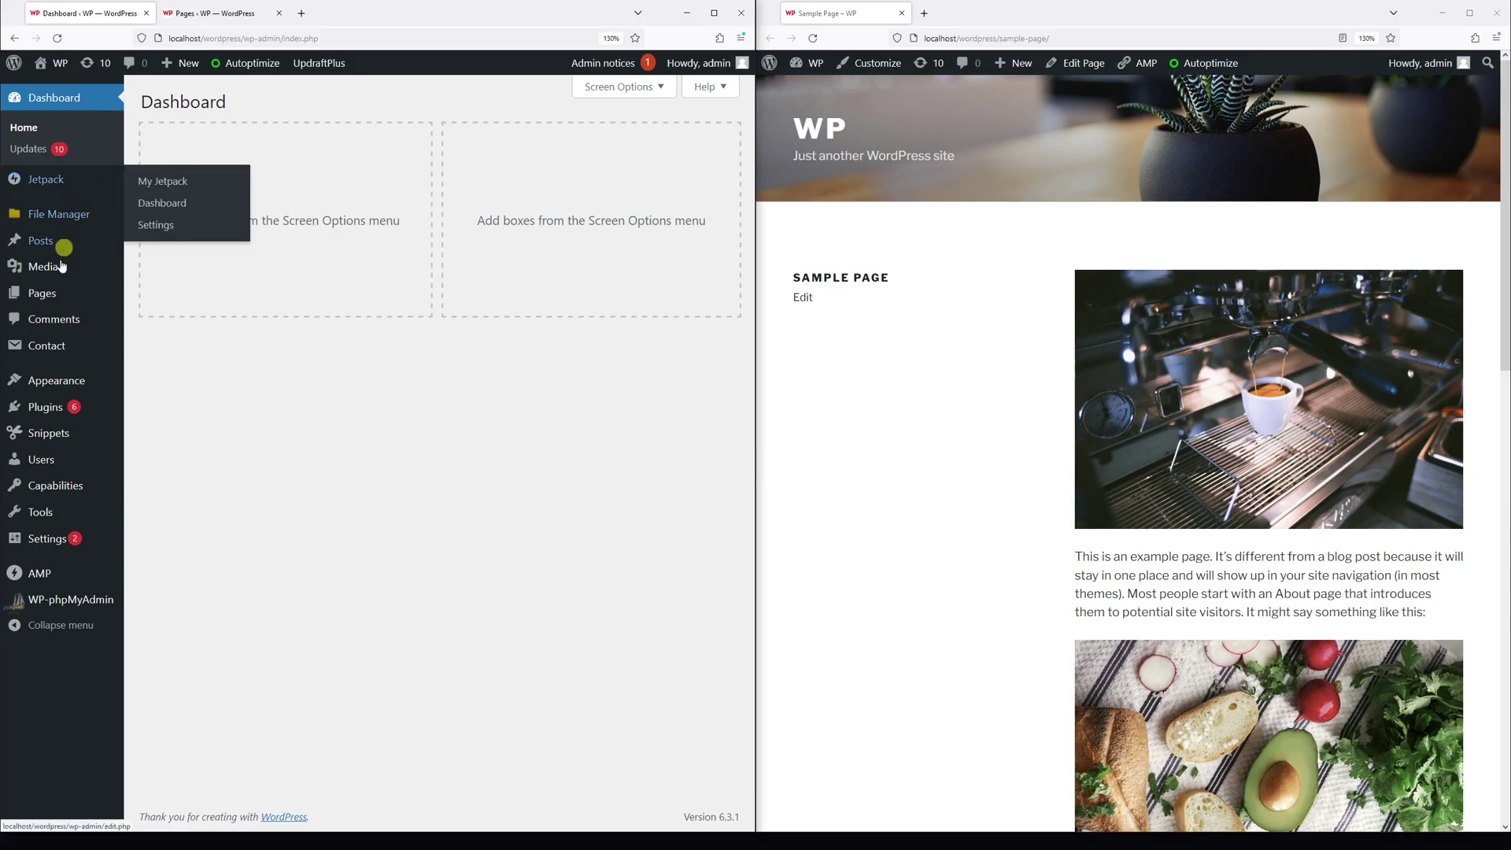
Open Sample Page from the All Pages list in the block editor.
mouse_move(42, 293)
click(151, 294)
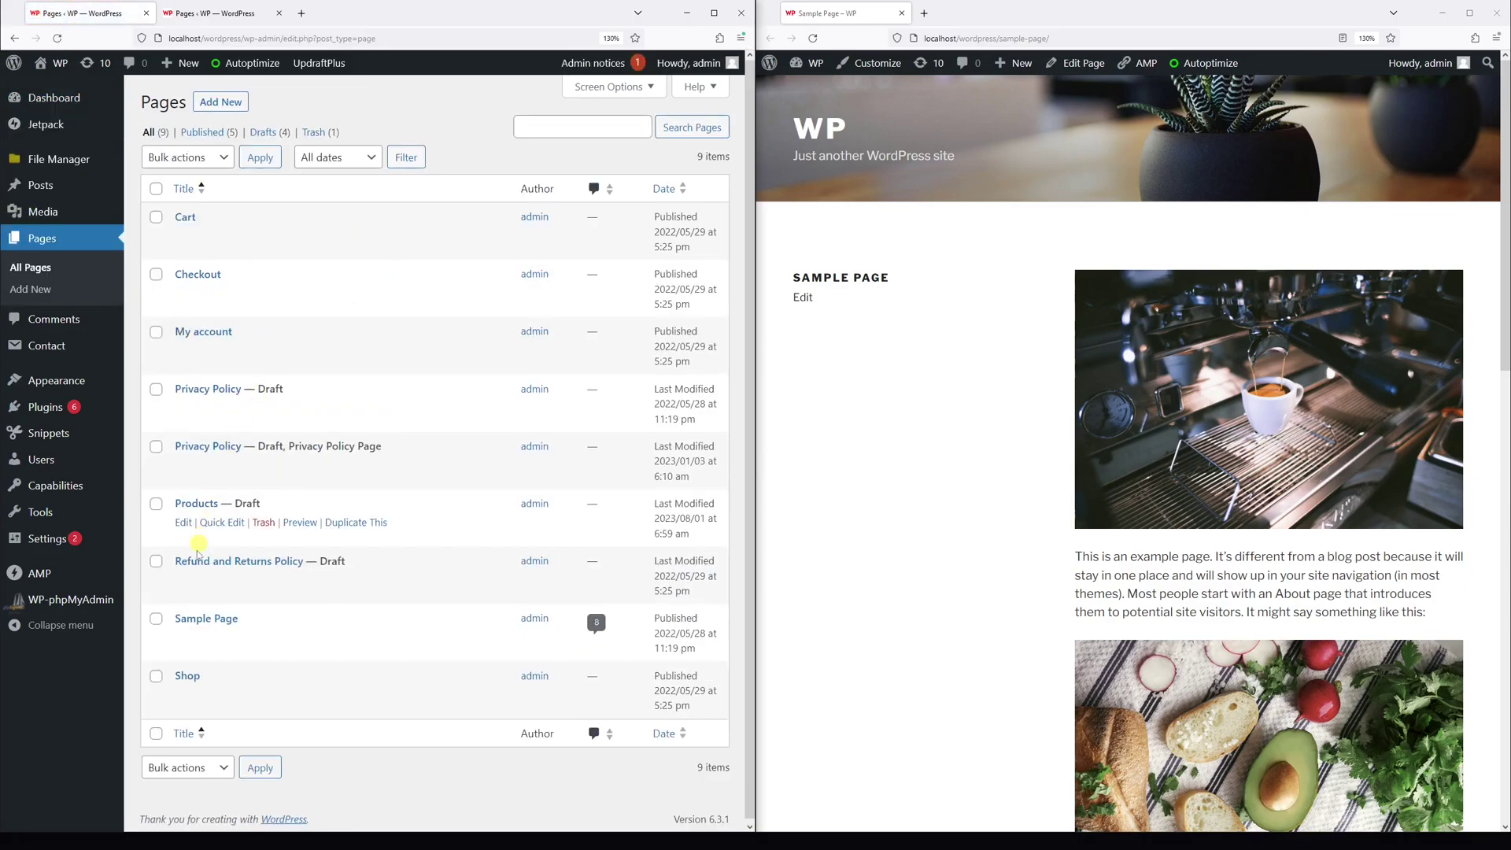
mouse_move(207, 618)
click(182, 639)
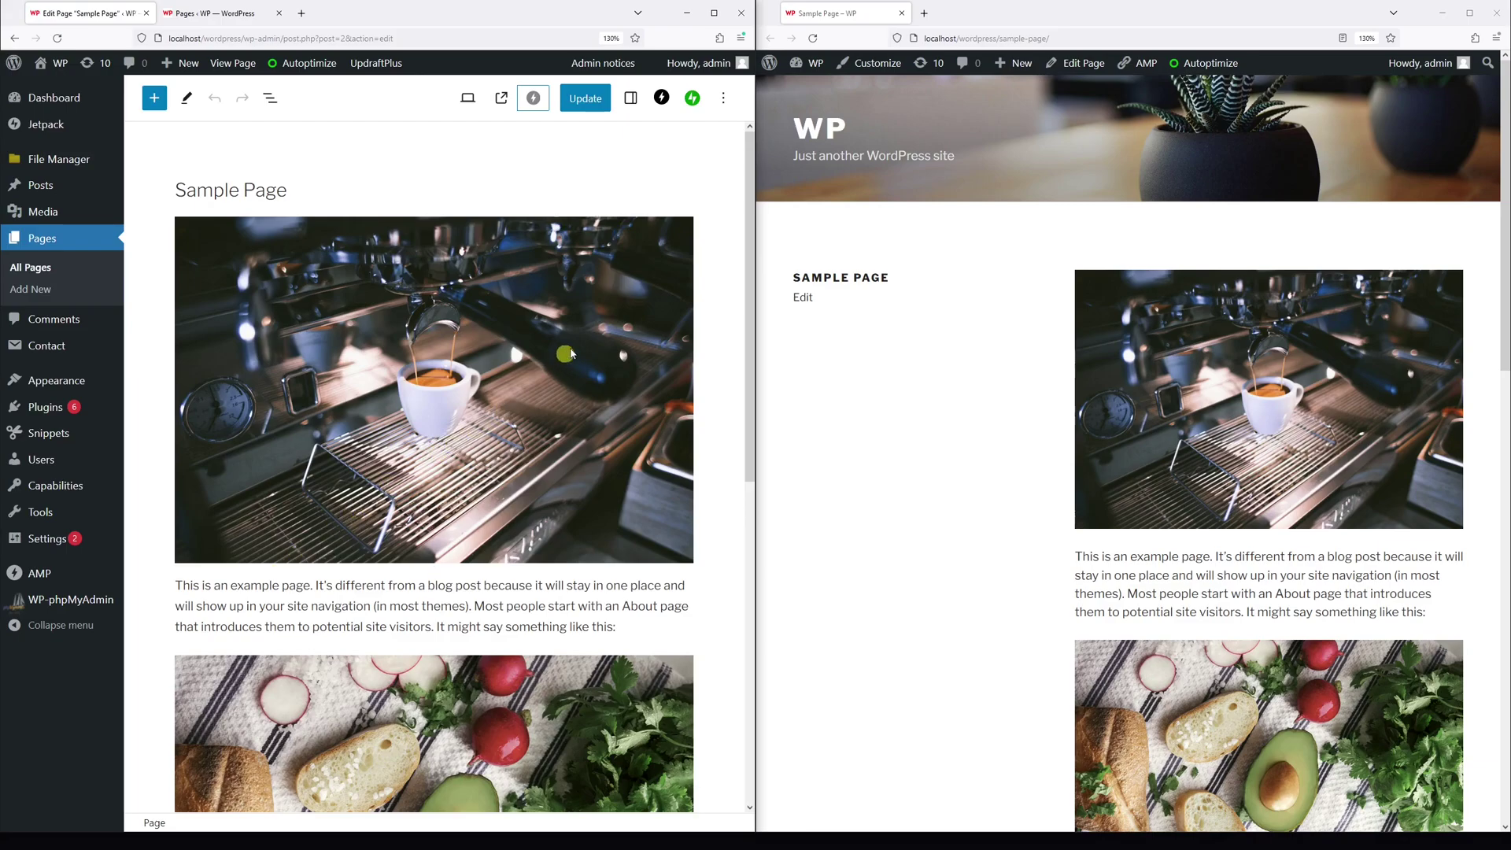
Set Sample Page visibility to Private in page settings and confirm the update.
click(630, 97)
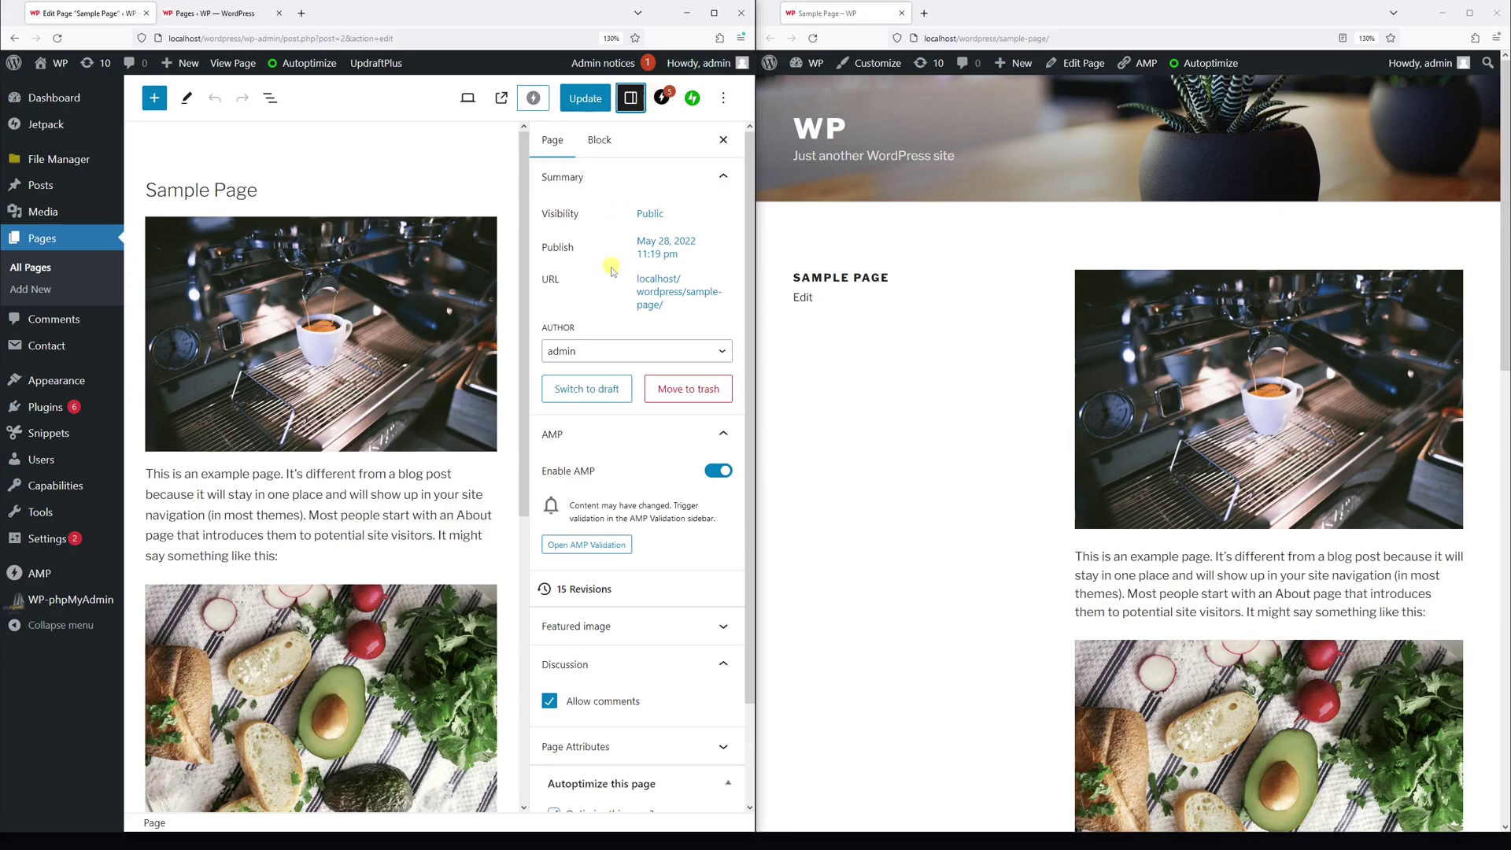
click(652, 215)
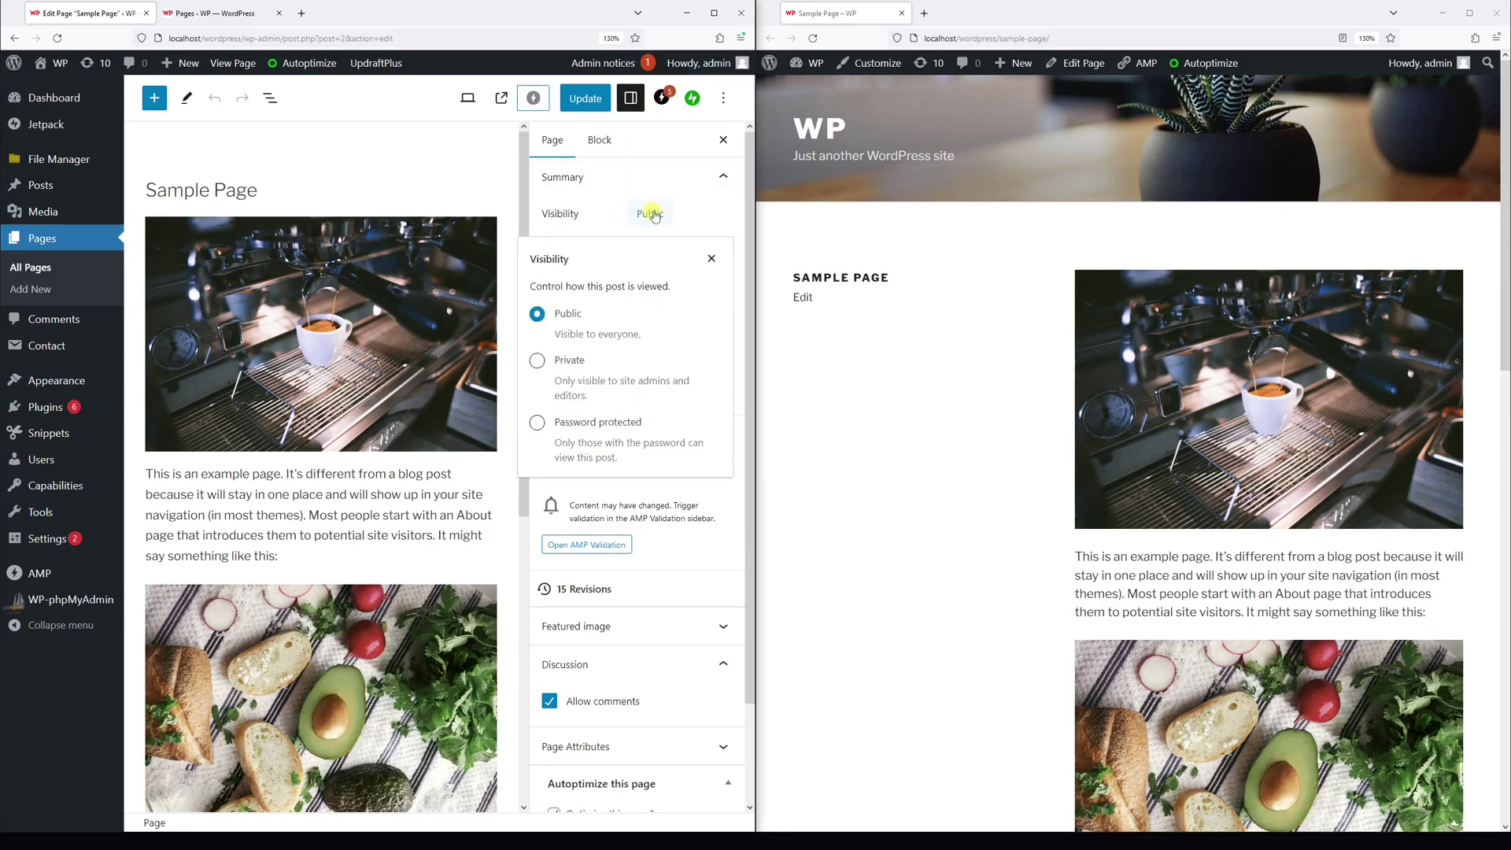
click(539, 361)
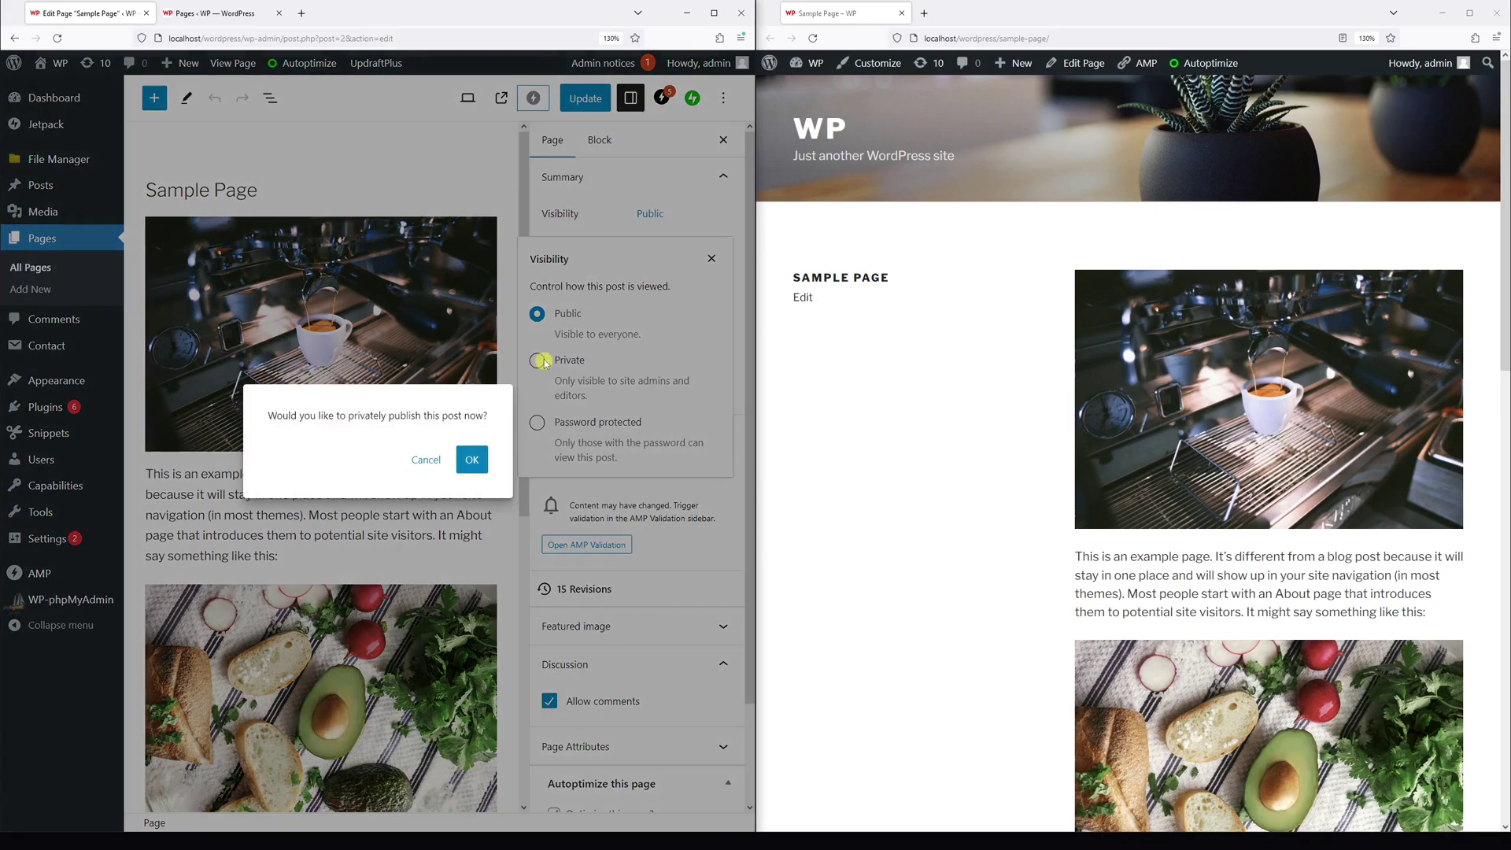
click(476, 461)
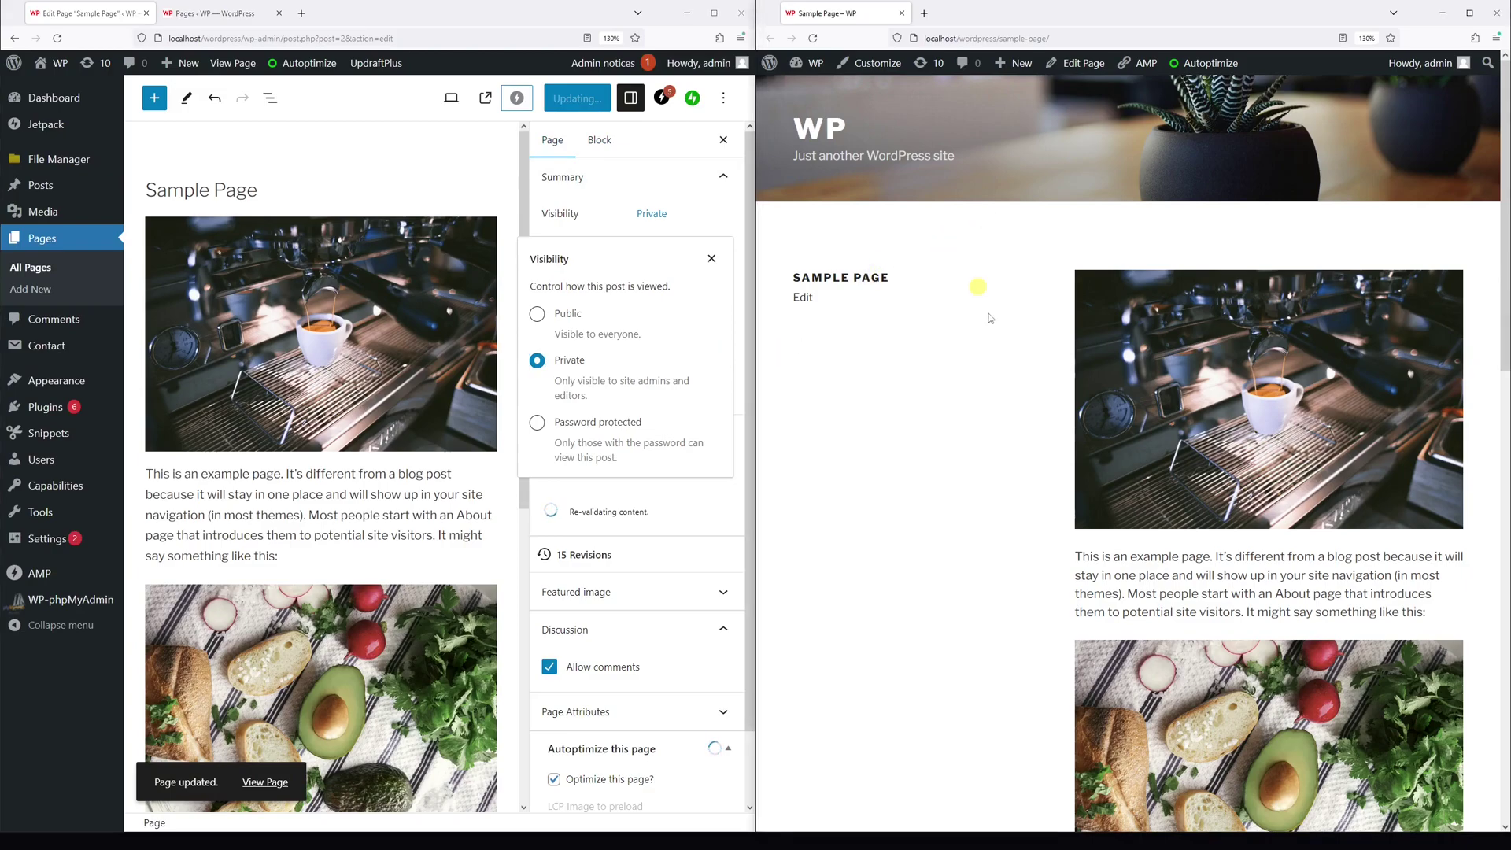
Reload the live Sample Page to see its 'Private: Sample Page' title.
click(1039, 40)
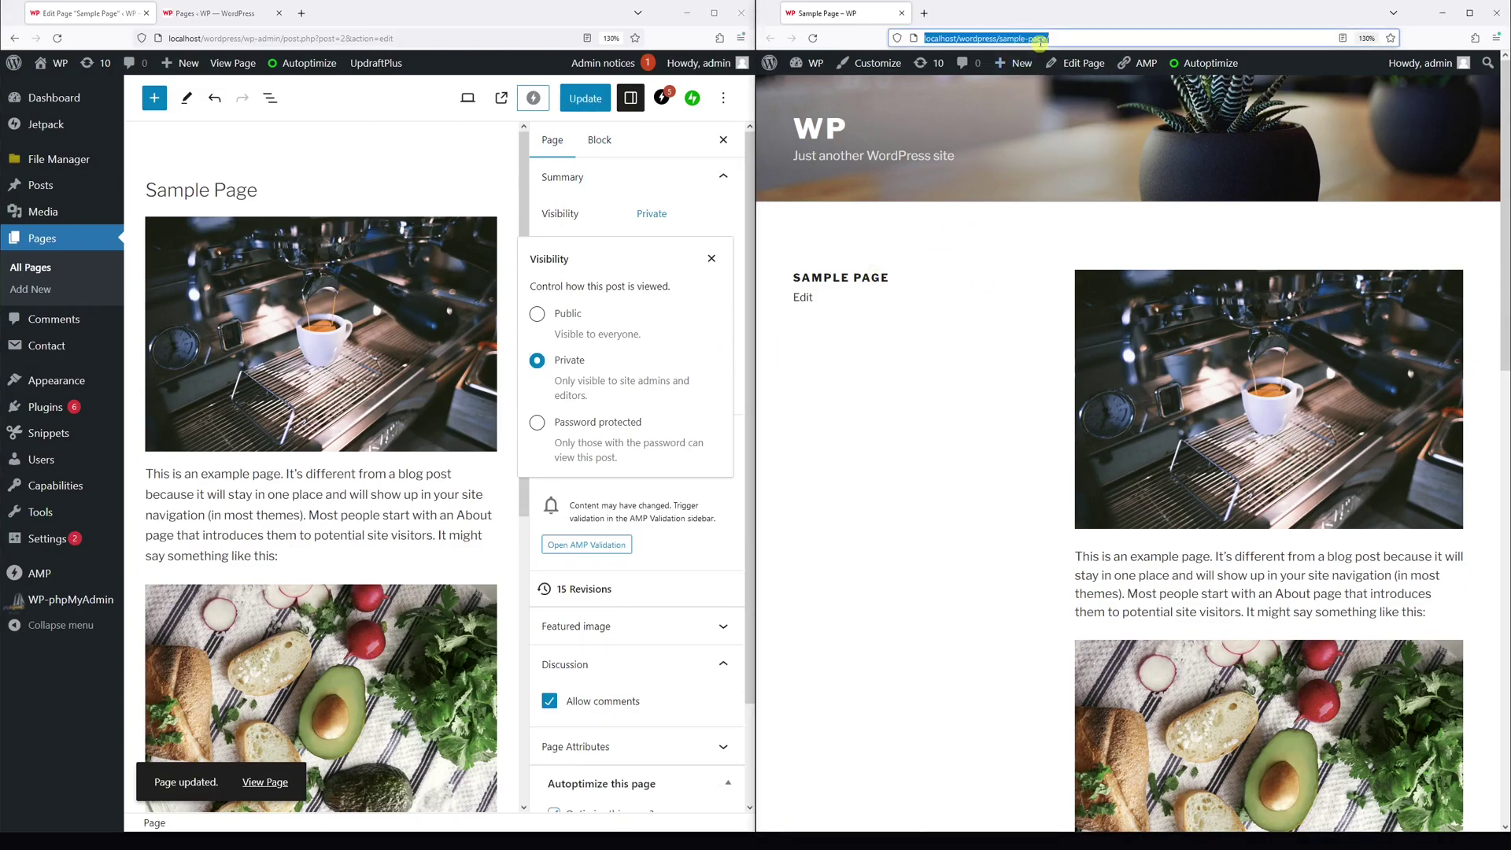
key(Return)
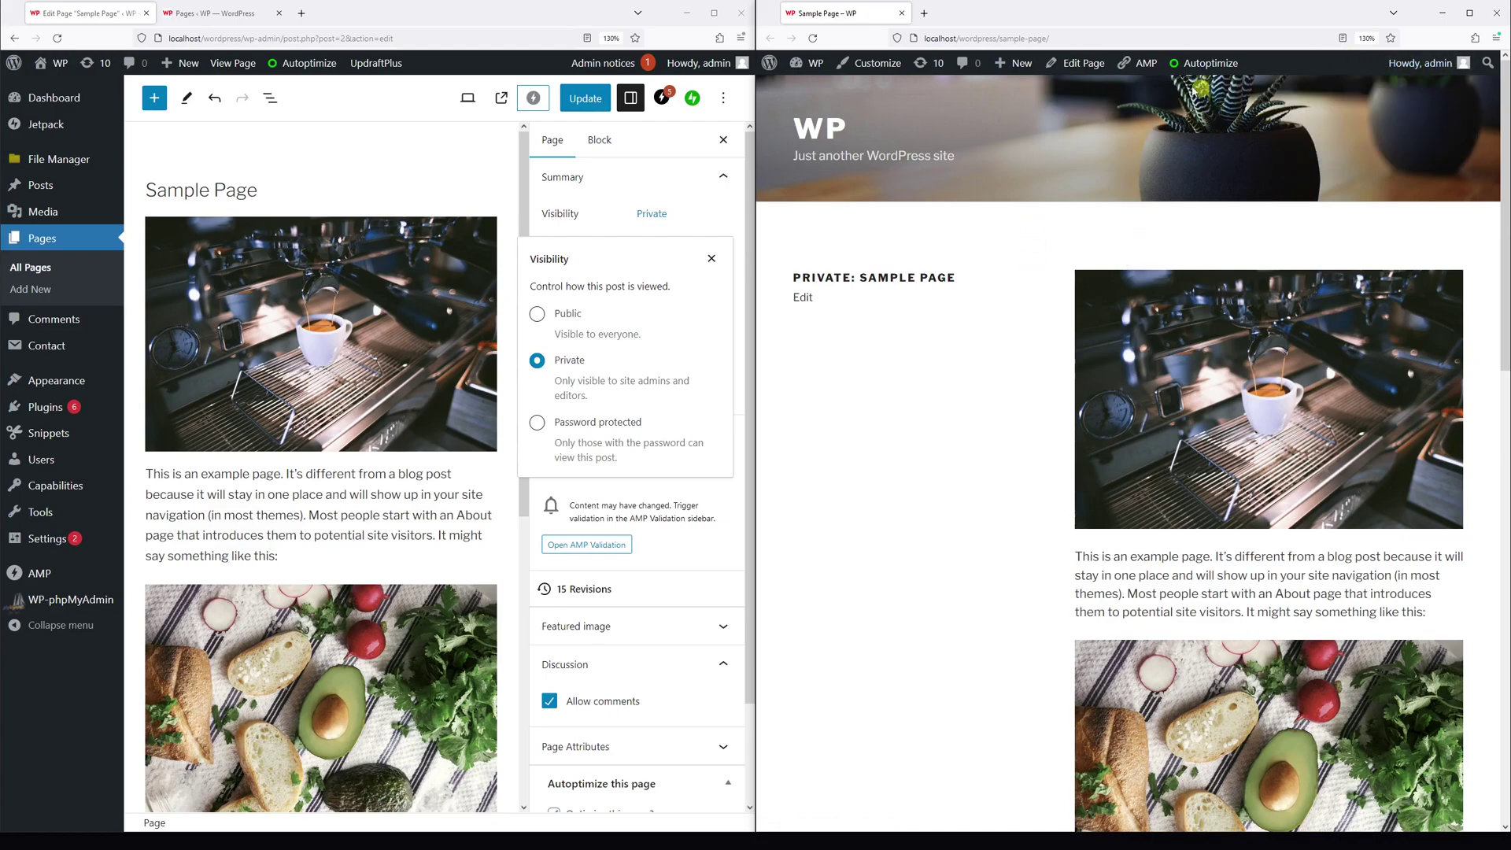
Log out of the admin account and reload the Sample Page as a visitor.
click(625, 140)
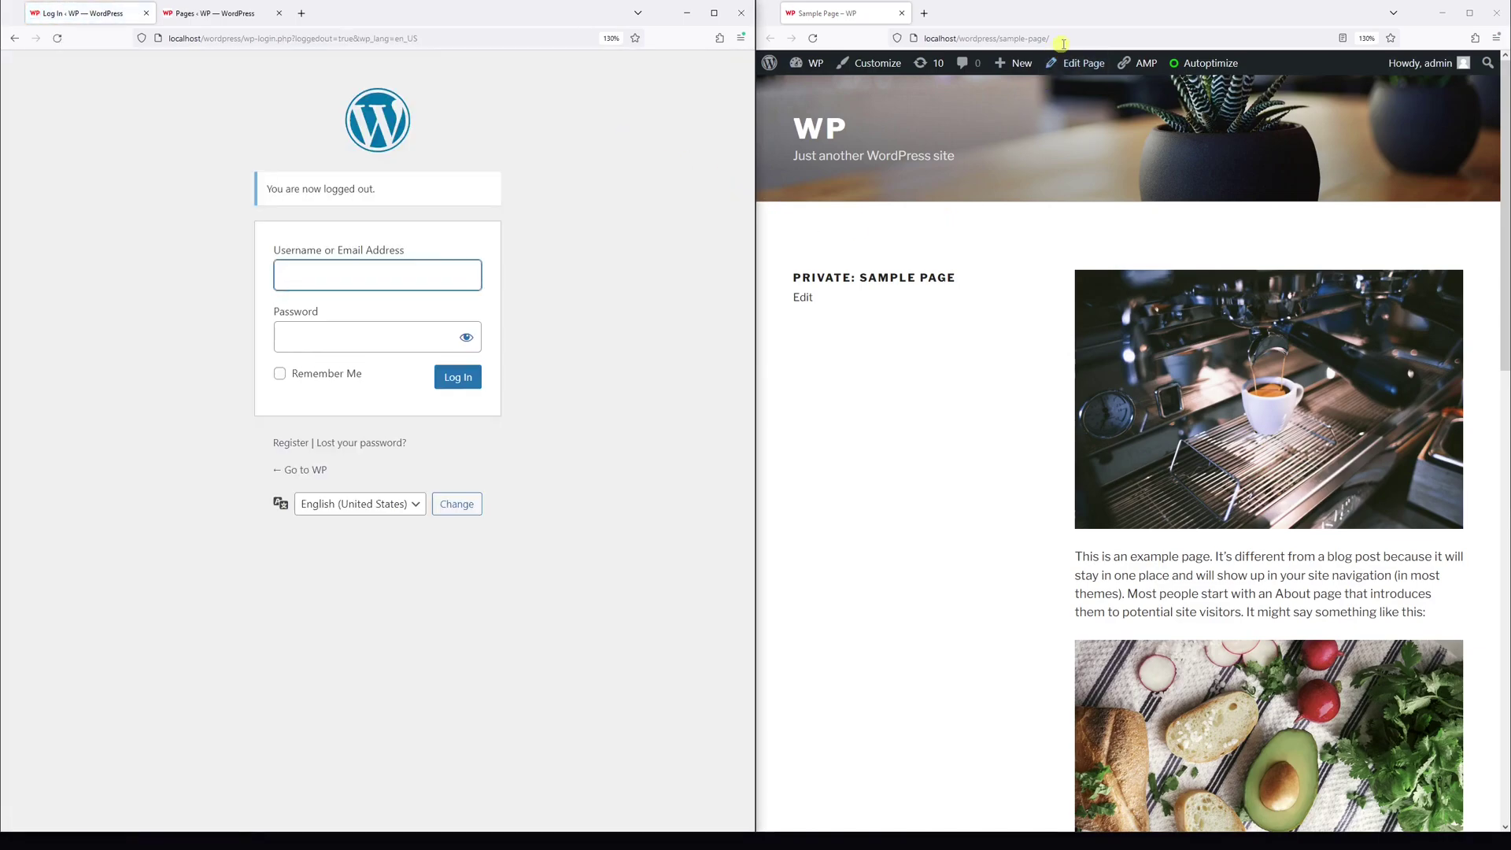
click(1063, 38)
key(Return)
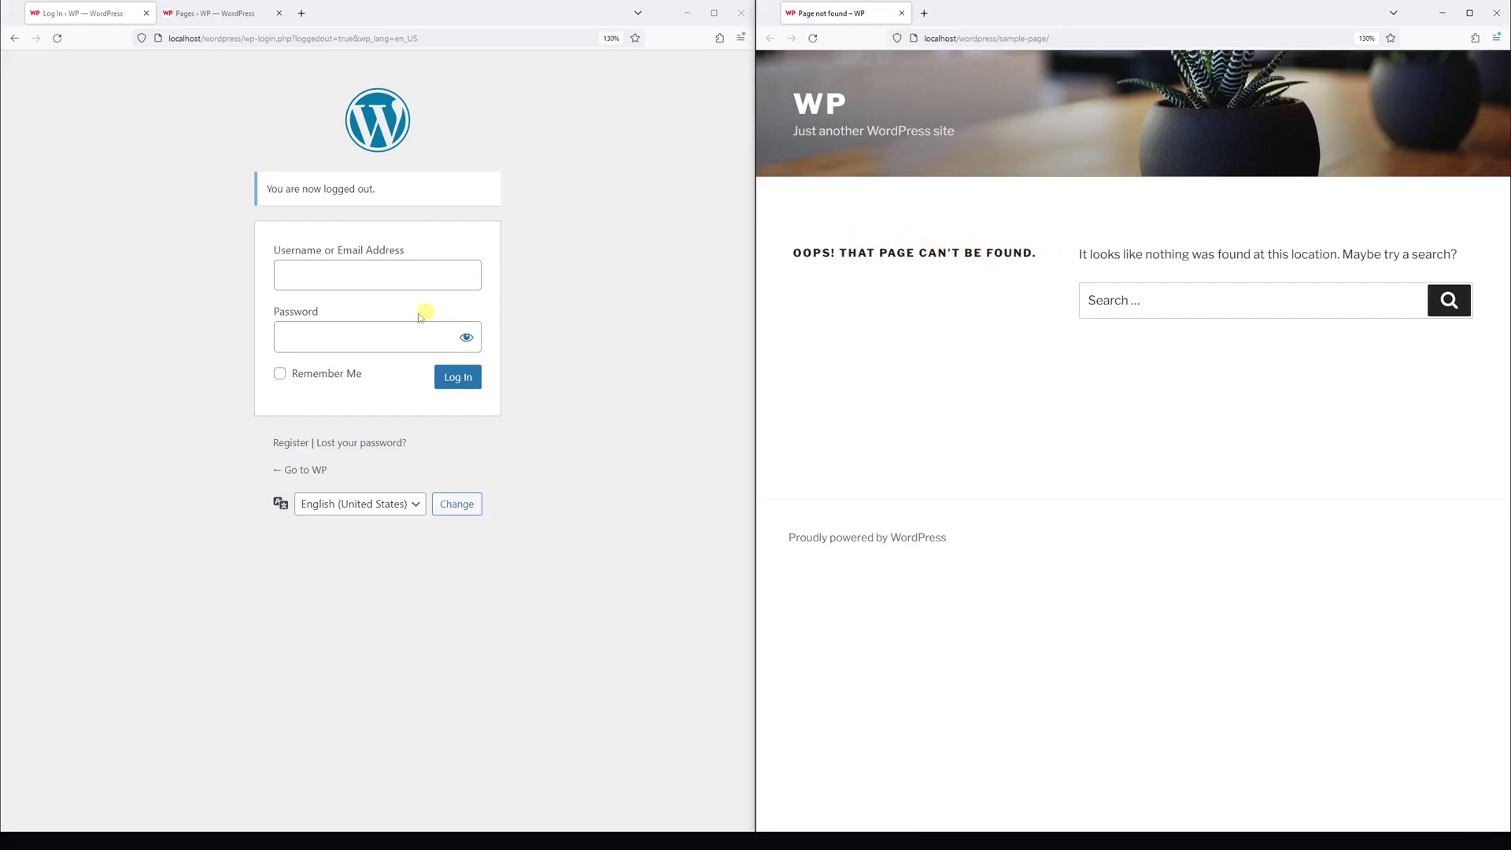
Log back in as admin and reload the live Sample Page.
click(372, 277)
text(admin)
key(Tab)
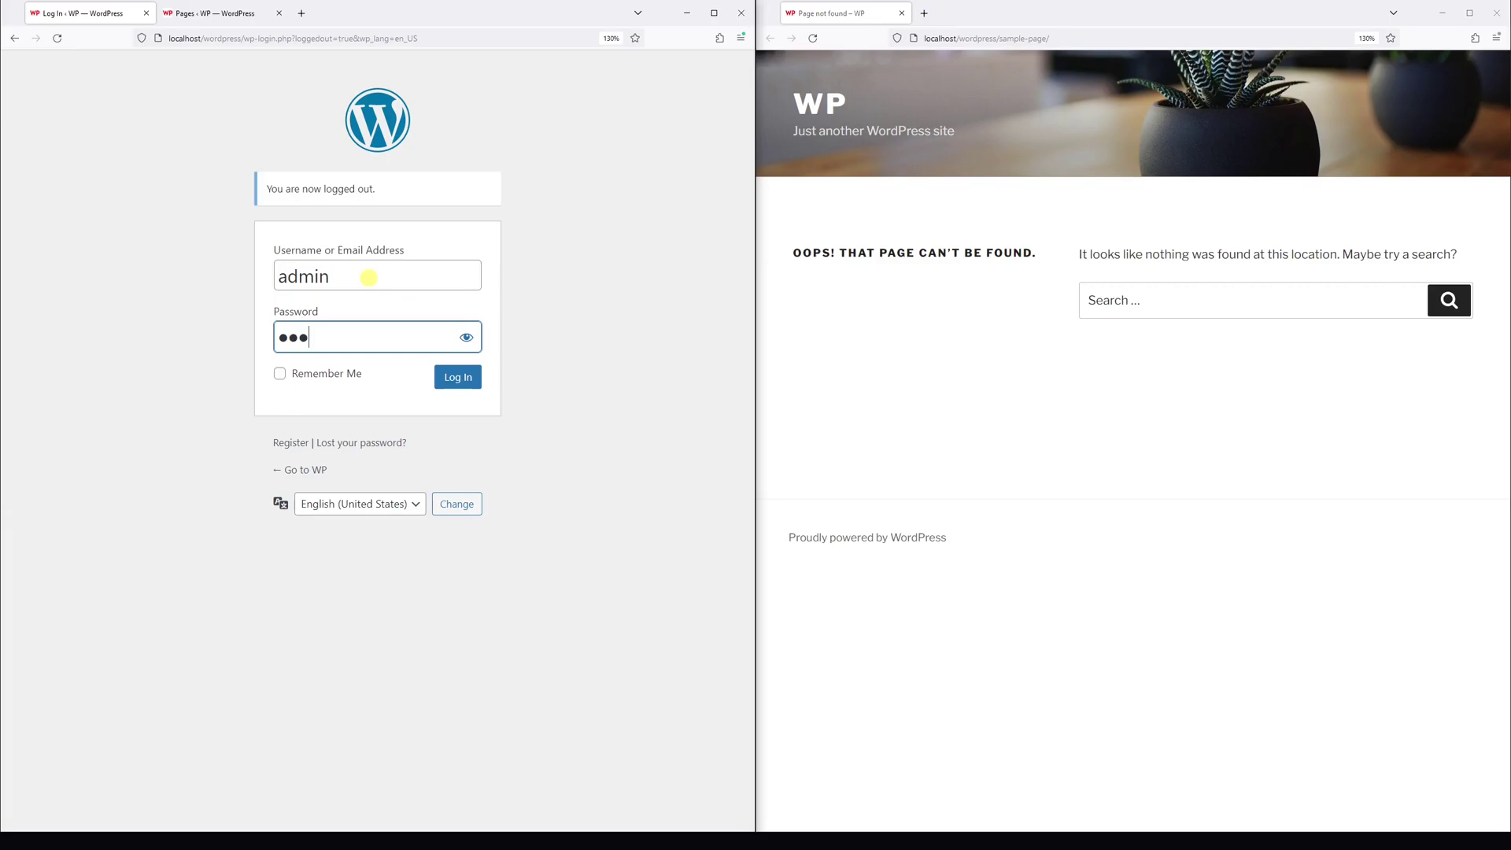
text(••••••)
key(Return)
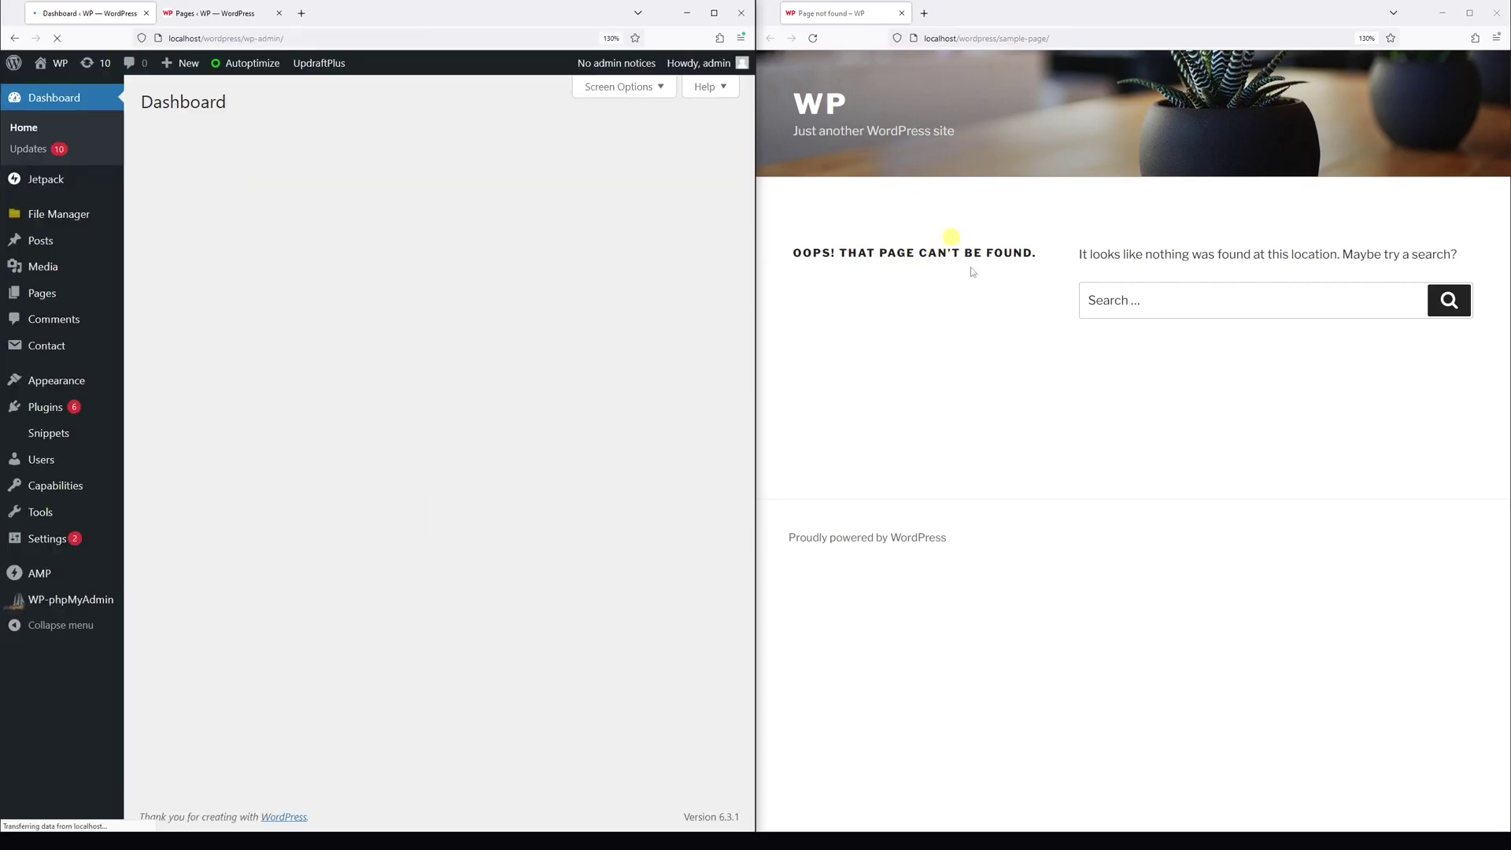
click(995, 38)
key(Return)
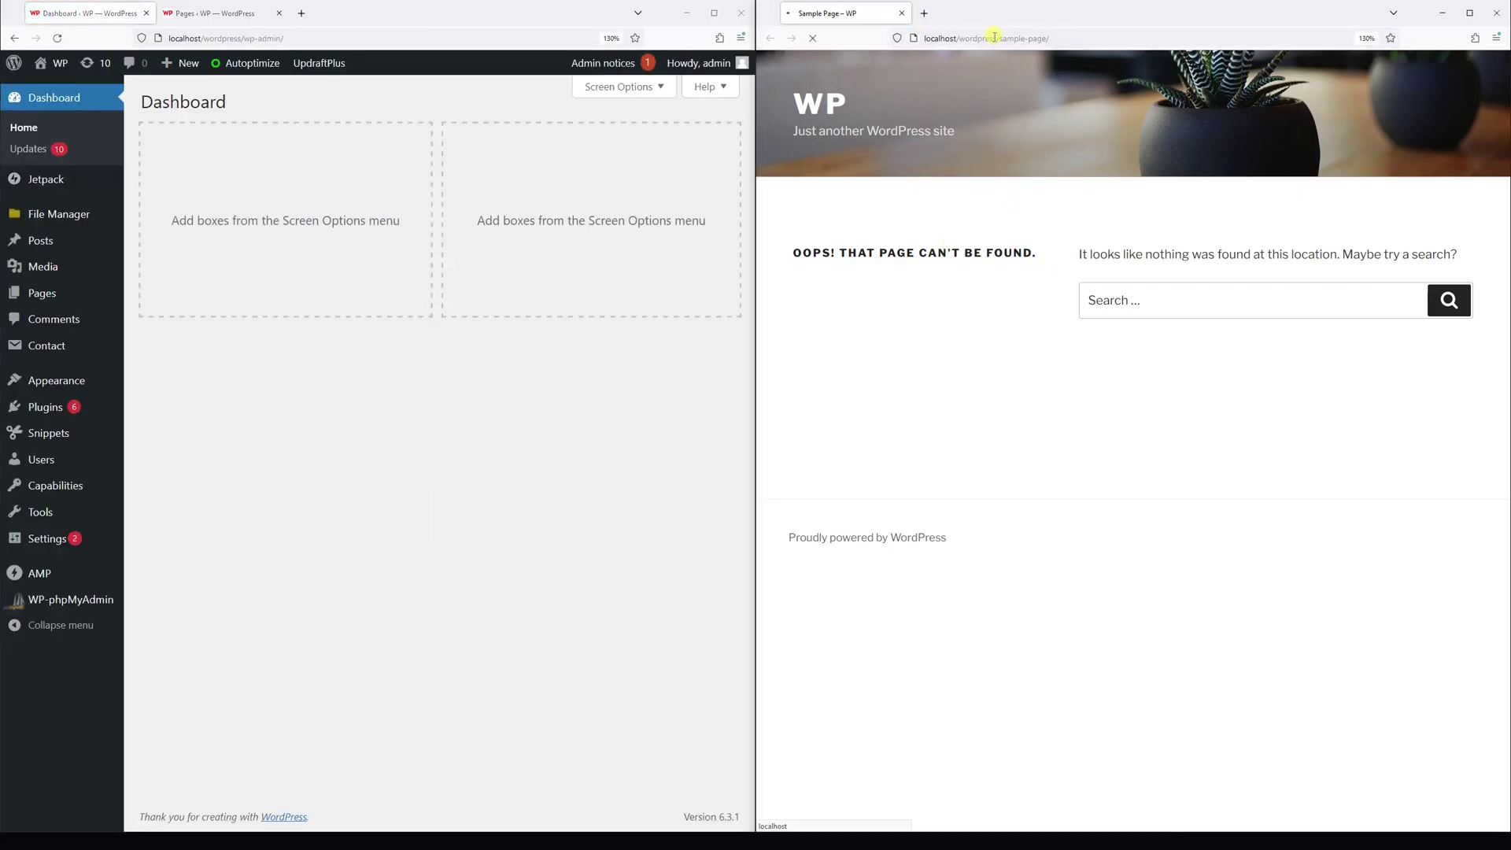